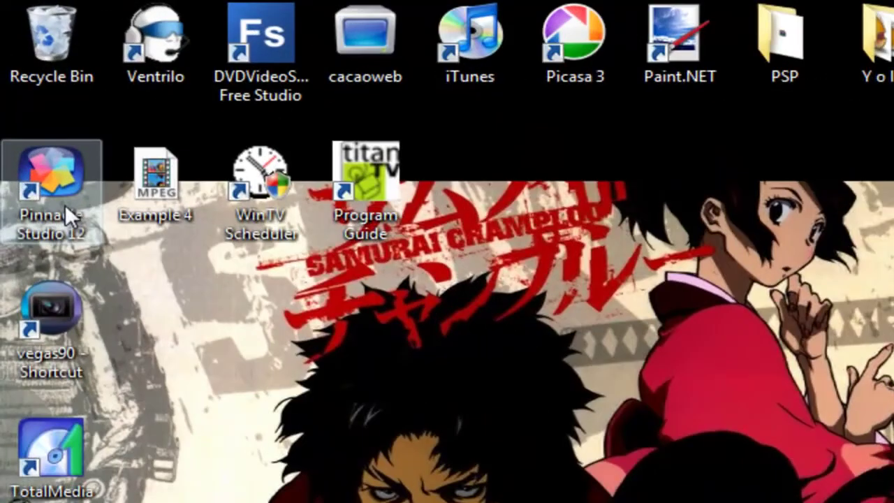
click(54, 179)
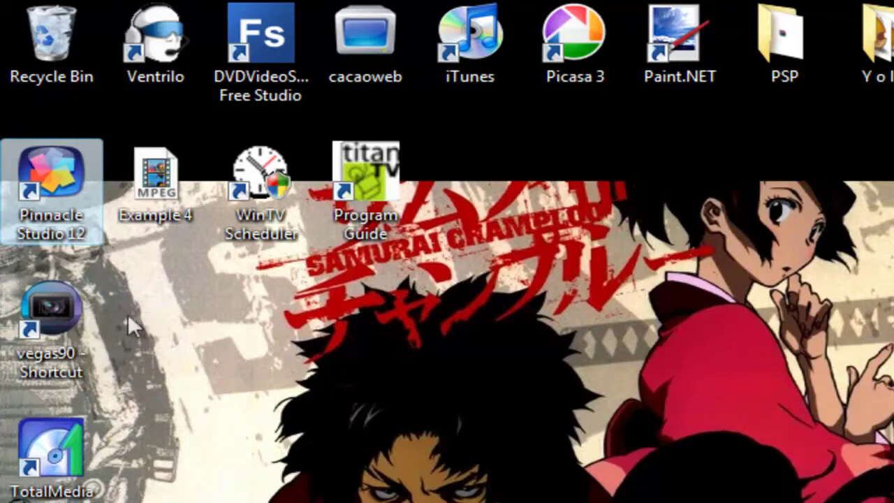
click(46, 299)
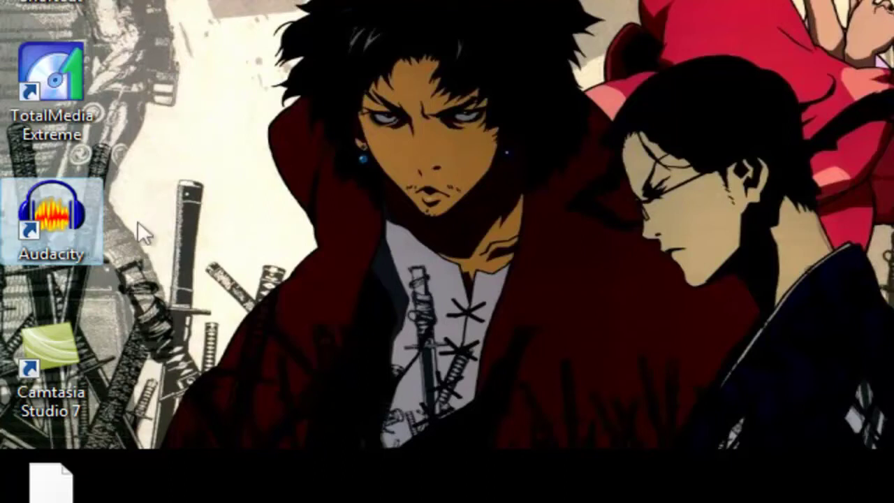
click(78, 389)
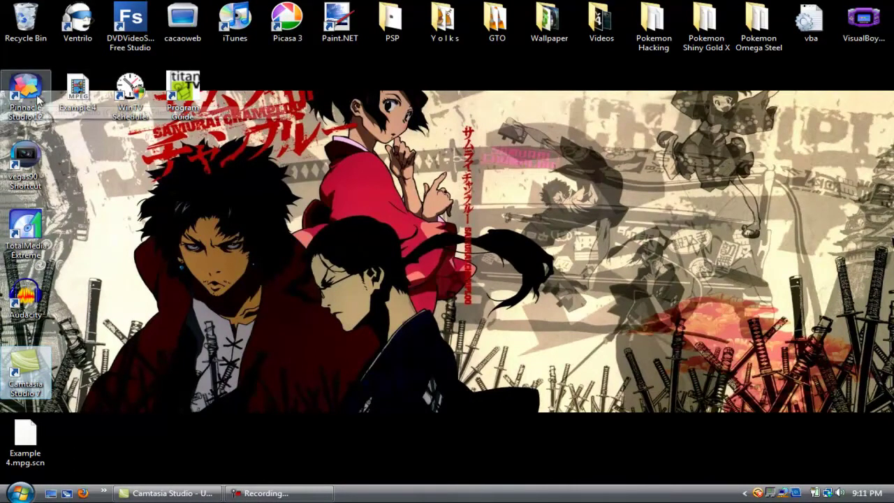
click(229, 207)
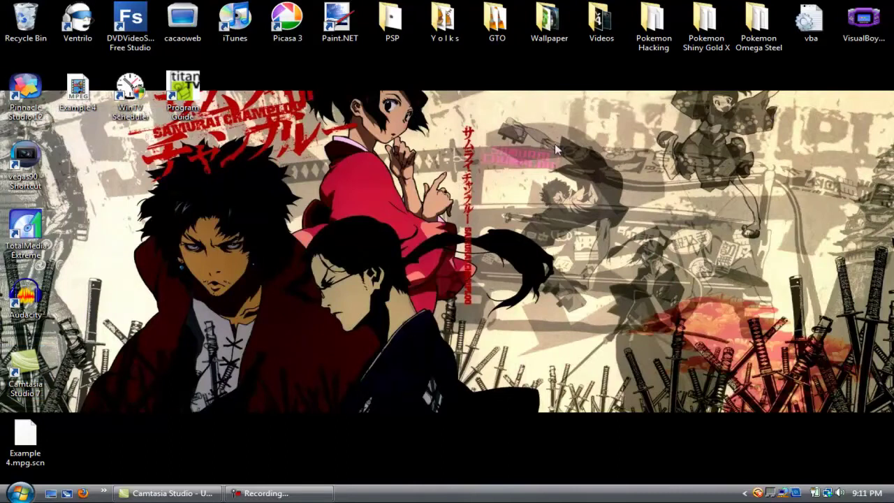
Step: Launch Pinnacle Studio 12, switch to capture mode, and open the setup options for custom capture settings
double_click(33, 98)
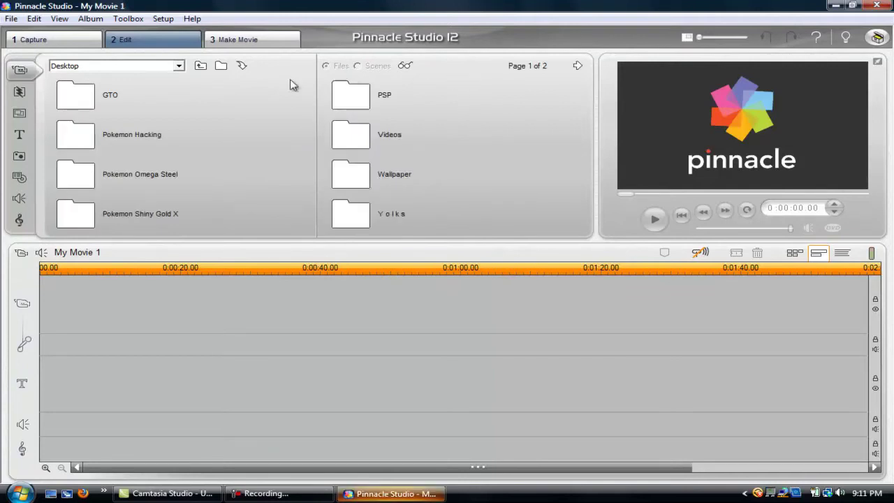
click(46, 36)
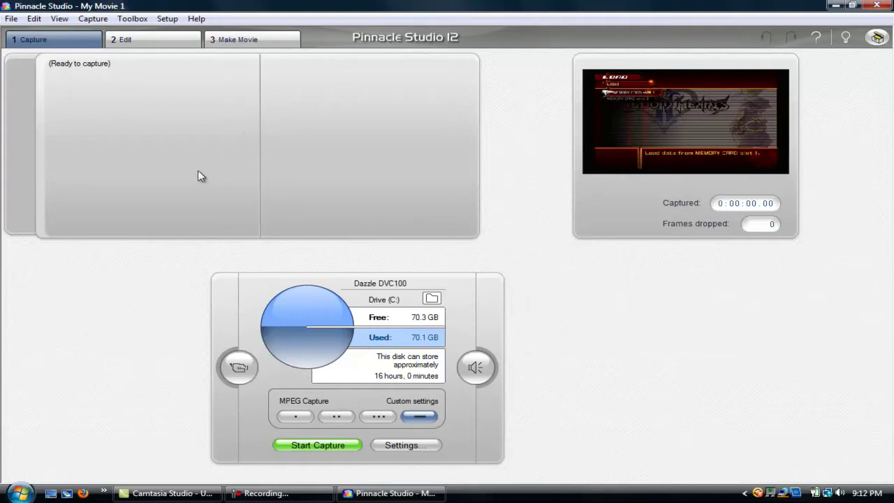
click(410, 417)
click(415, 447)
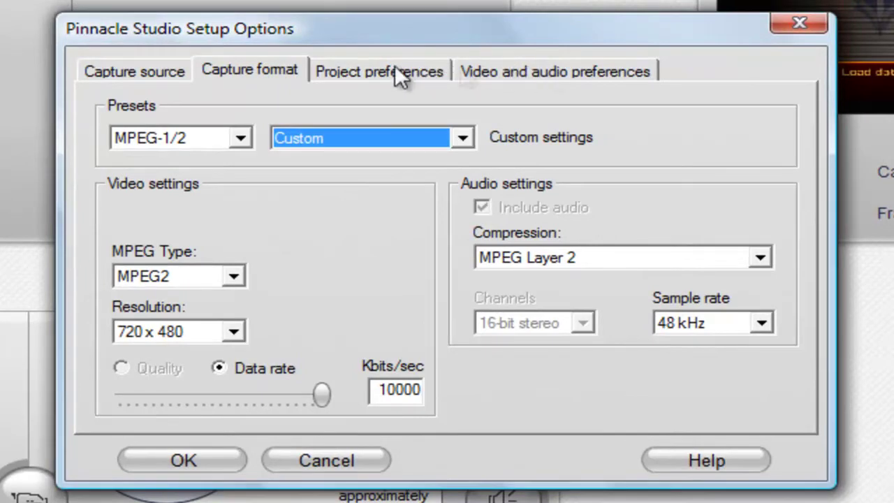
Step: Set the capture source's video device to Dazzle DVC100 and the TV standard to NTSC
click(124, 63)
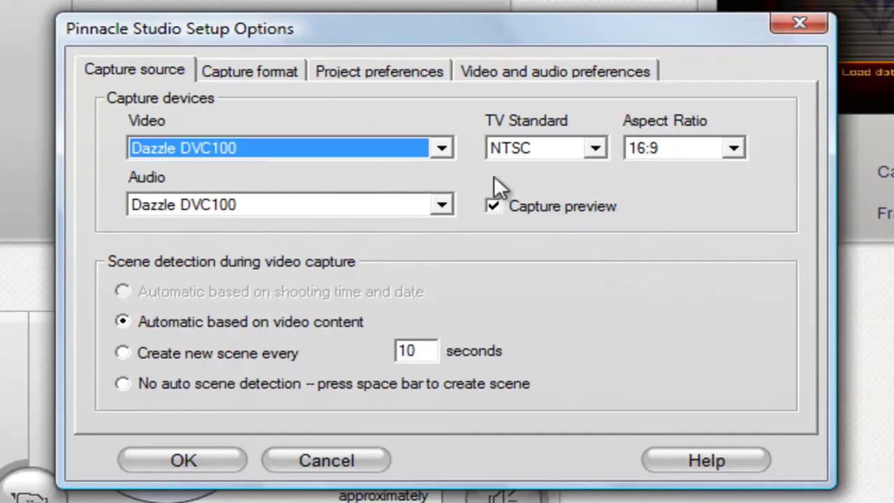
click(442, 150)
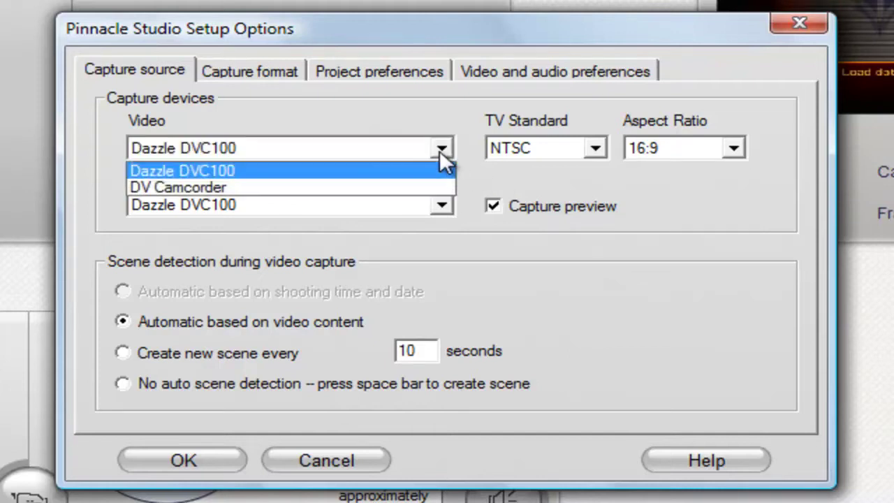
click(395, 165)
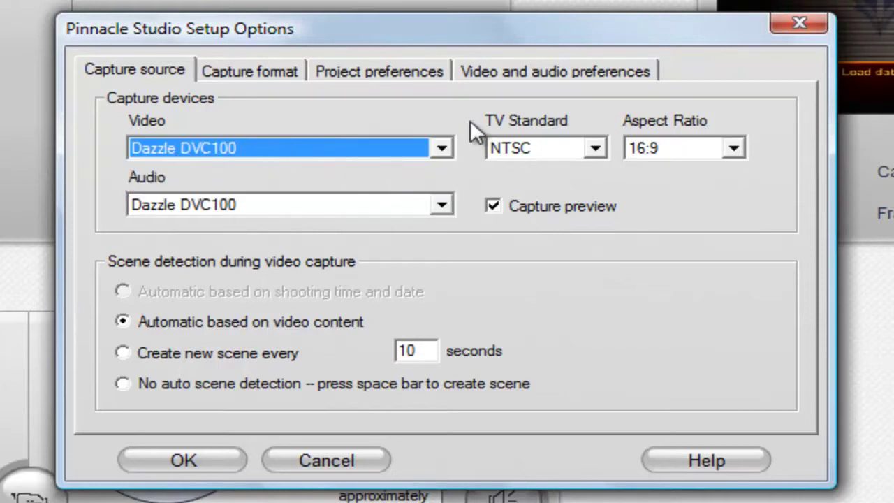
click(593, 146)
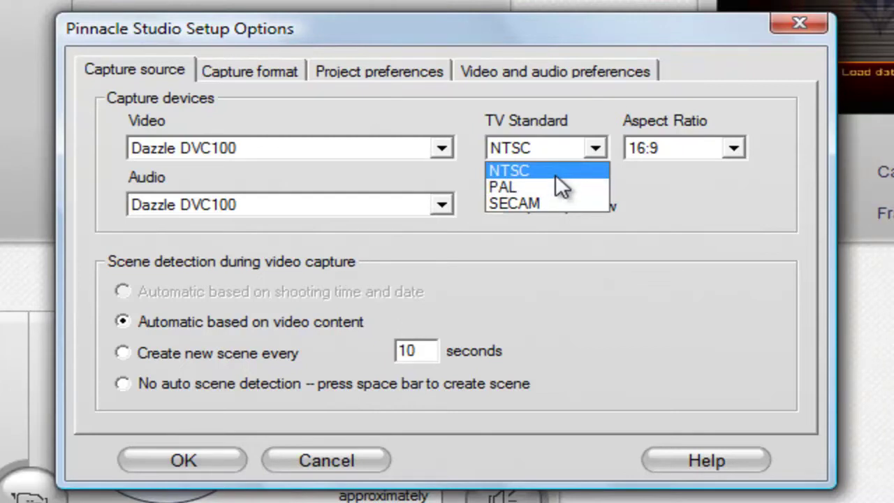
click(556, 174)
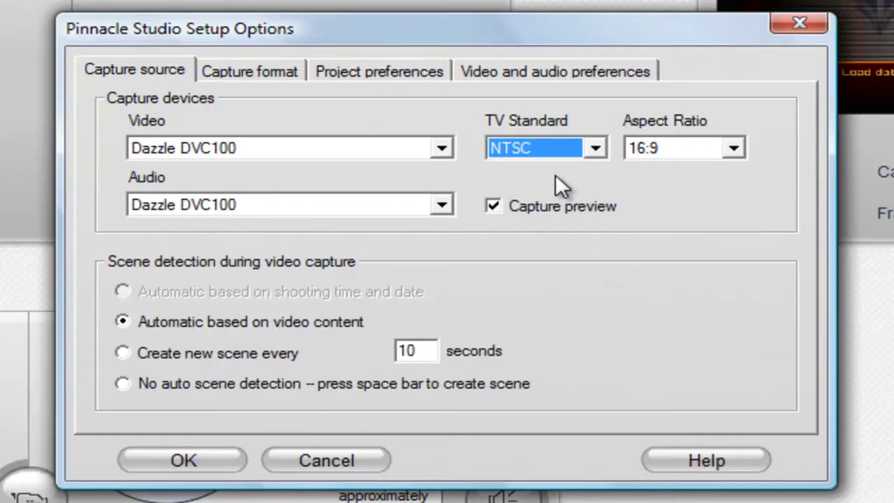
click(594, 148)
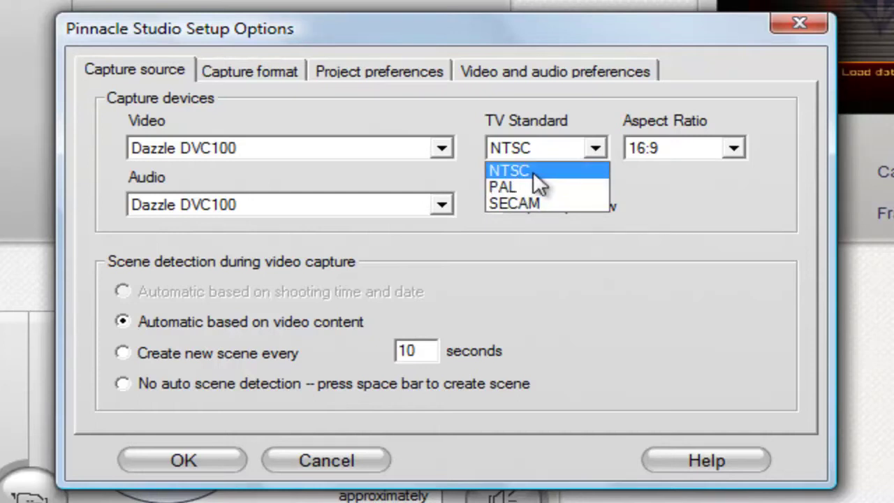
click(589, 152)
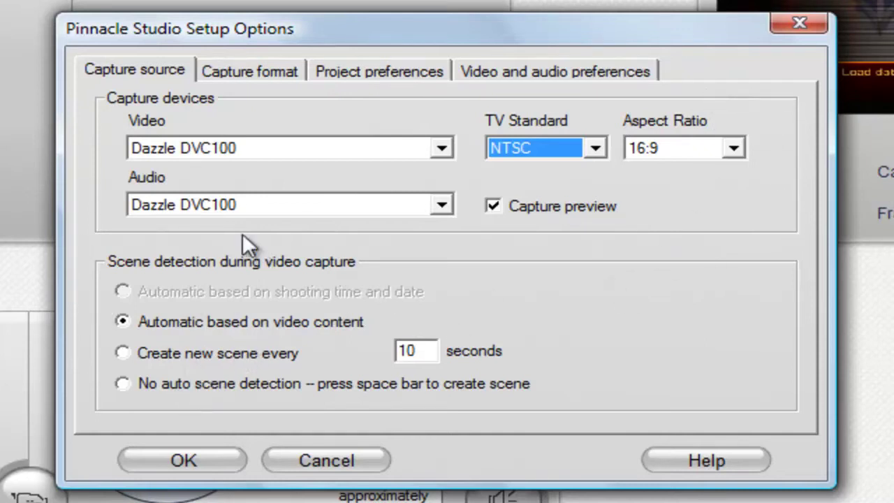
Step: Set the capture format preset to MPEG-1/2 with the Custom quality option
click(265, 82)
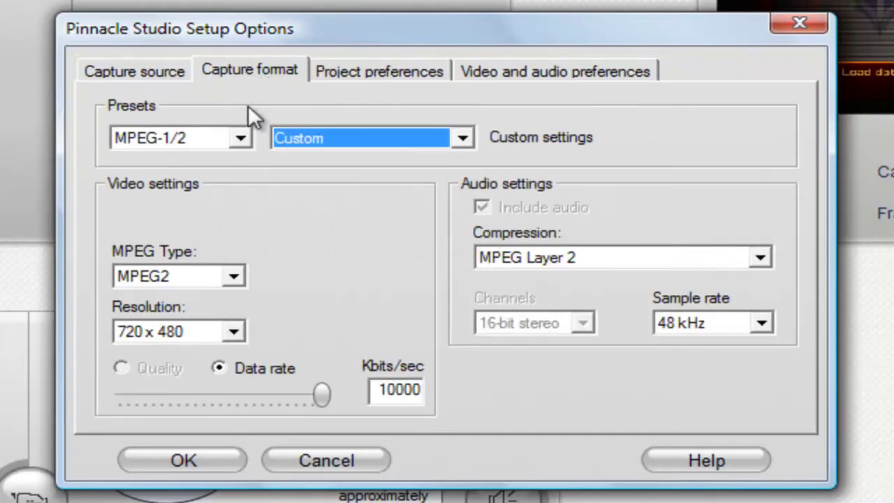
click(240, 137)
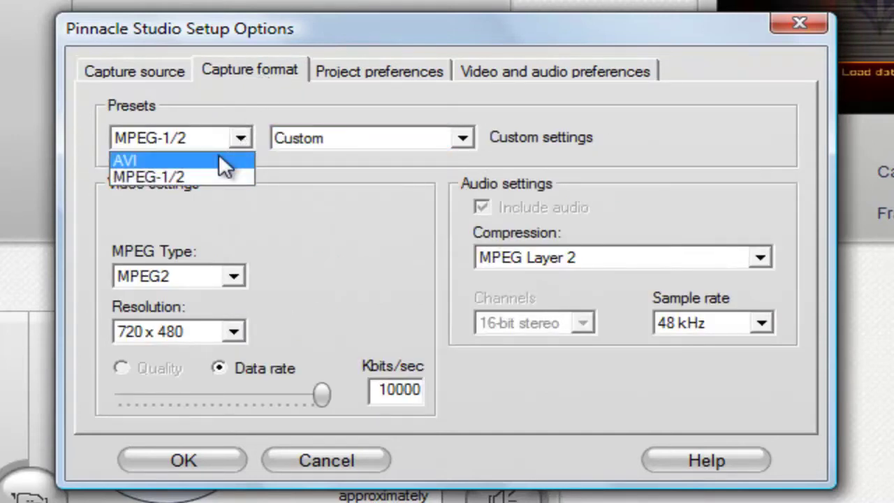
click(220, 159)
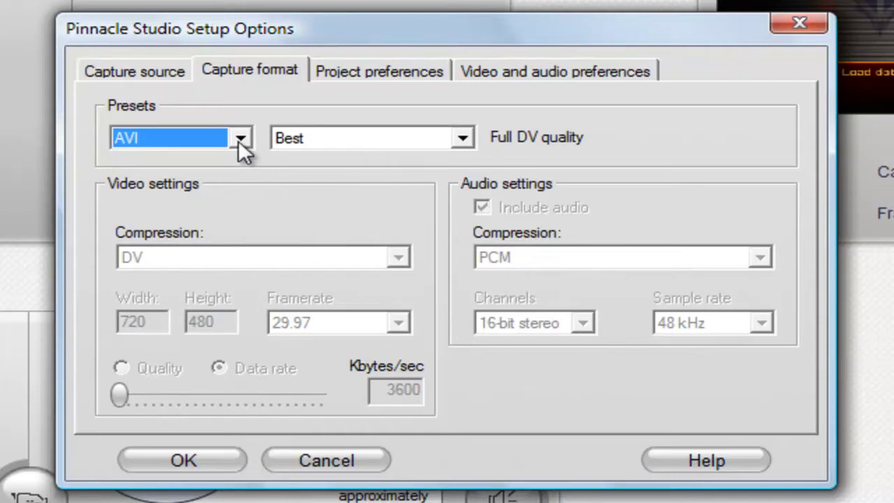
click(240, 140)
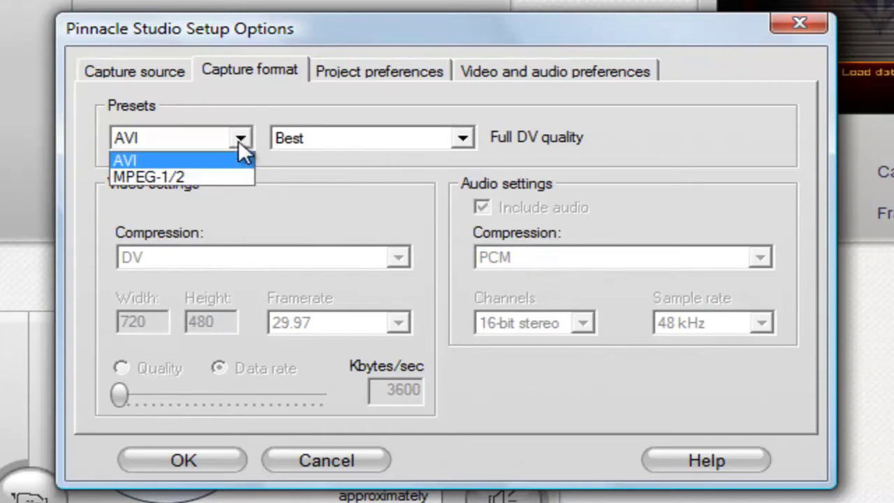
click(218, 176)
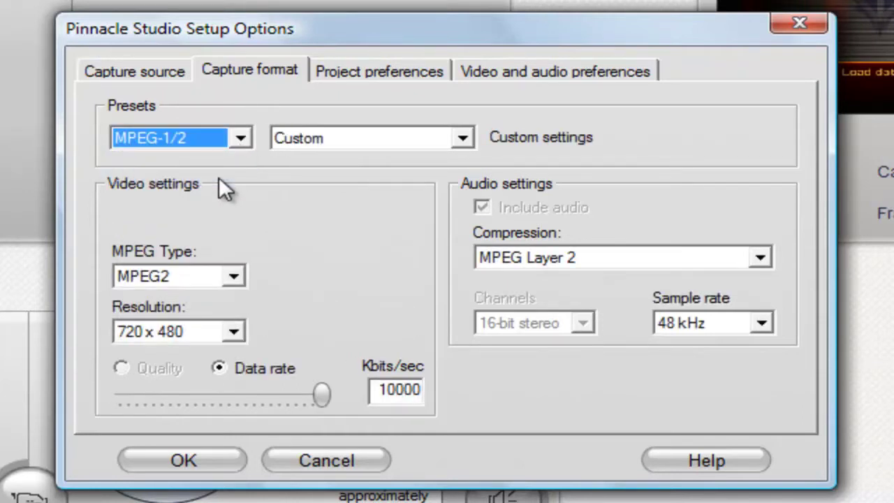
click(468, 138)
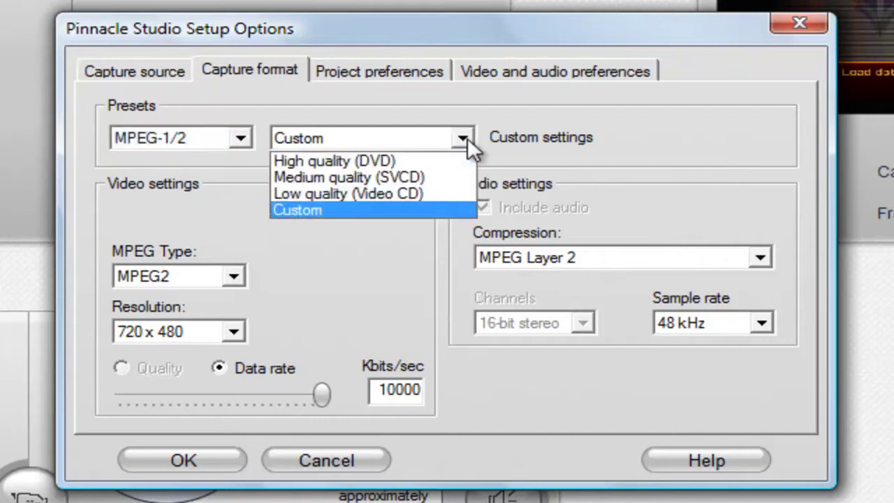
click(389, 206)
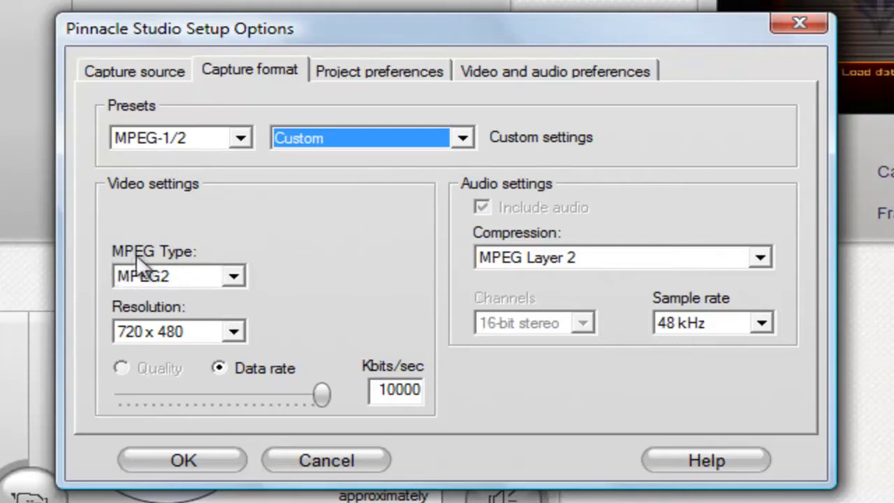
Step: Set the MPEG type to MPEG2 and the video data rate to 10000 Kbits/sec
click(234, 276)
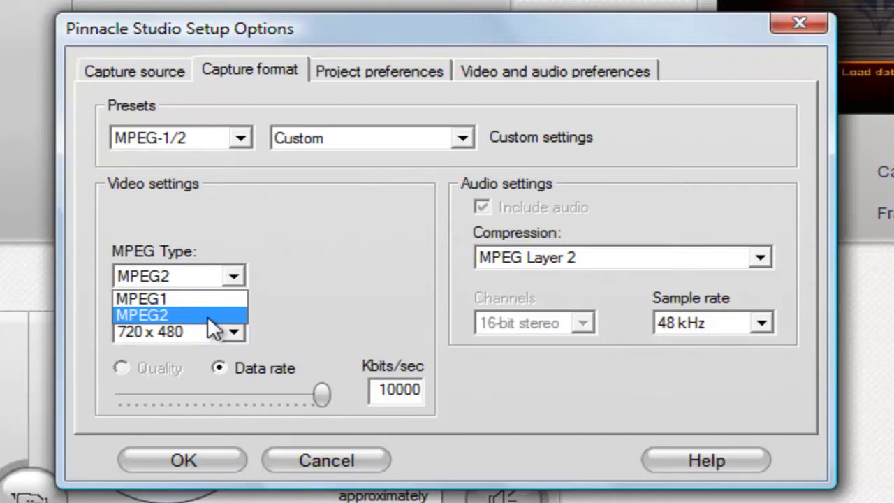
click(207, 316)
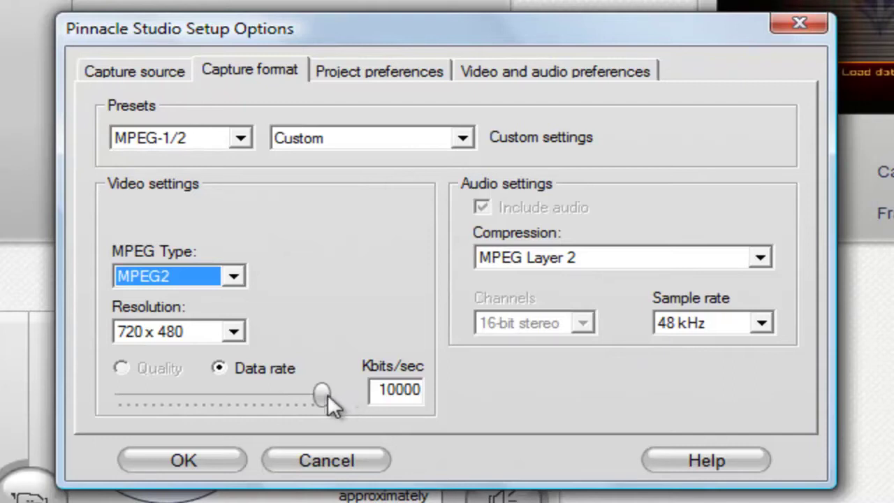
drag(322, 395, 273, 399)
drag(269, 387, 335, 398)
Step: Check the project preferences and the video and audio preferences, and accept the setup options
click(403, 70)
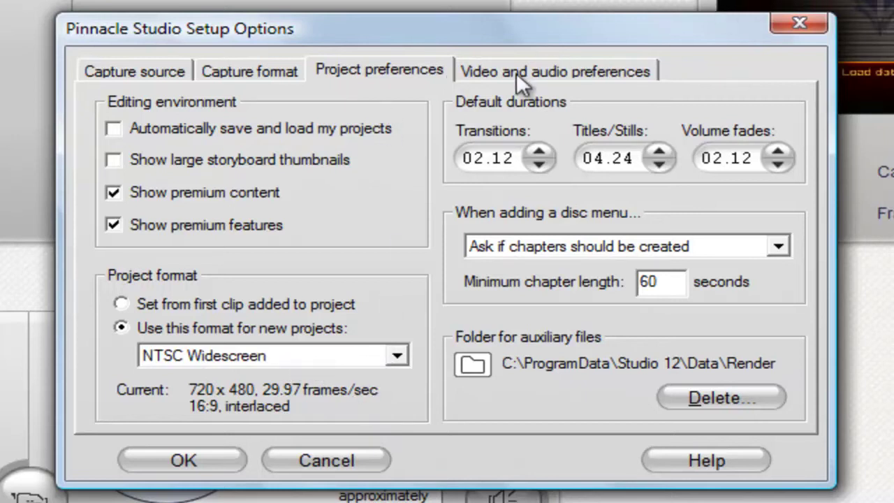
click(480, 69)
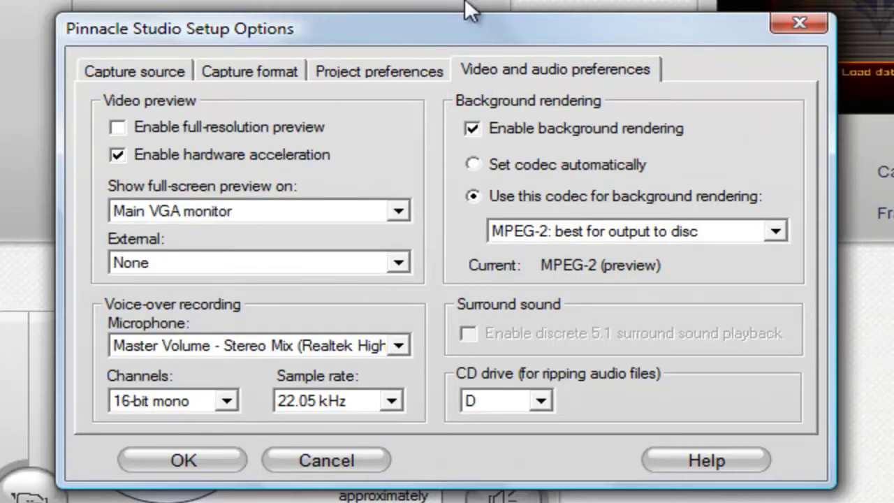
click(152, 474)
click(137, 70)
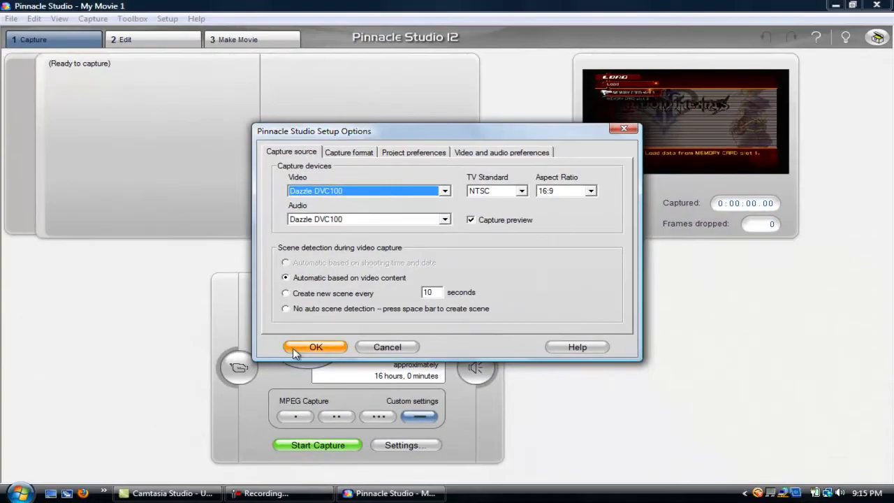
click(294, 347)
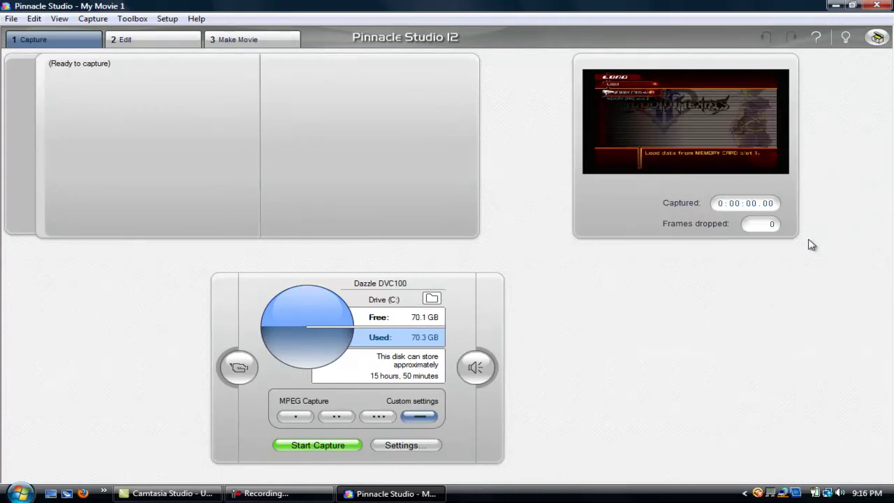
click(302, 445)
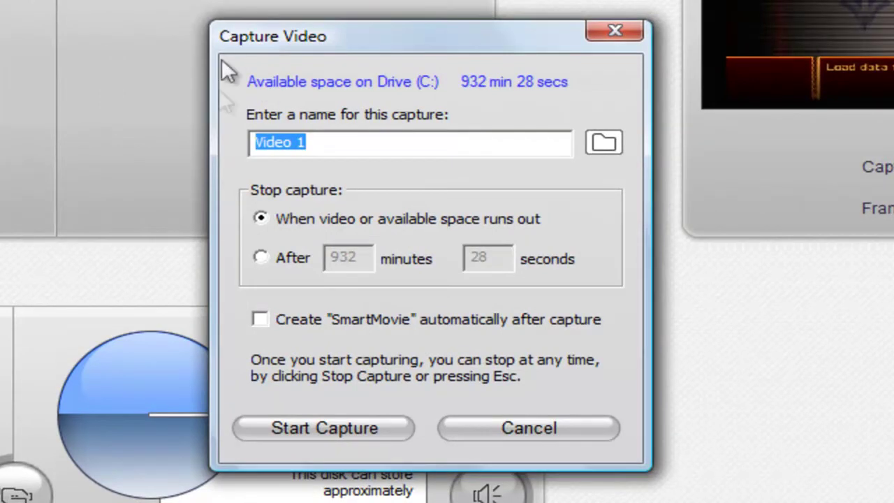
key(BackSpace)
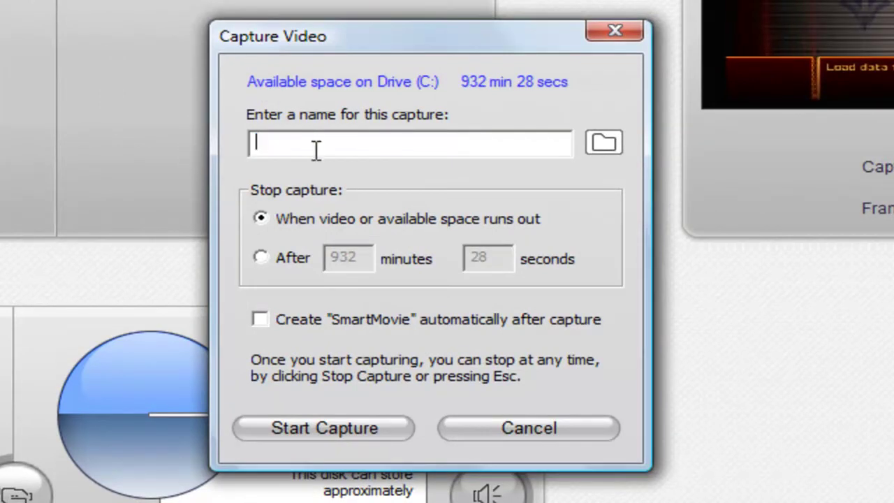
text(Example)
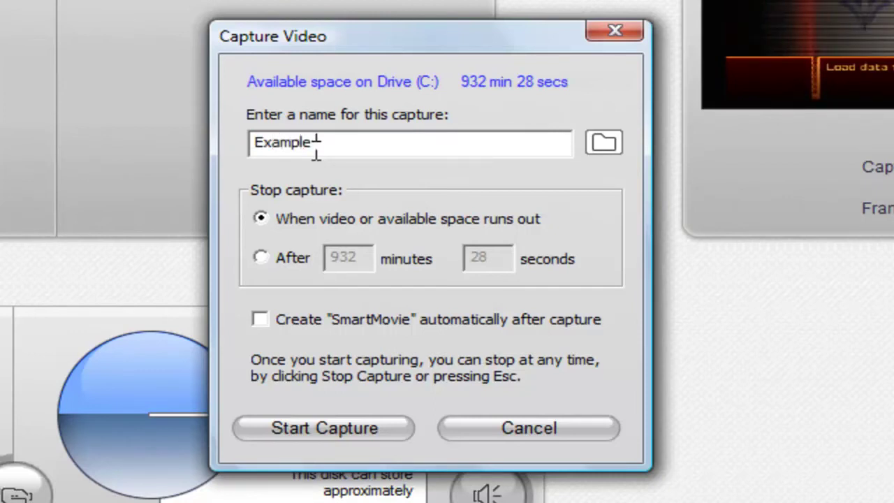
text(-4)
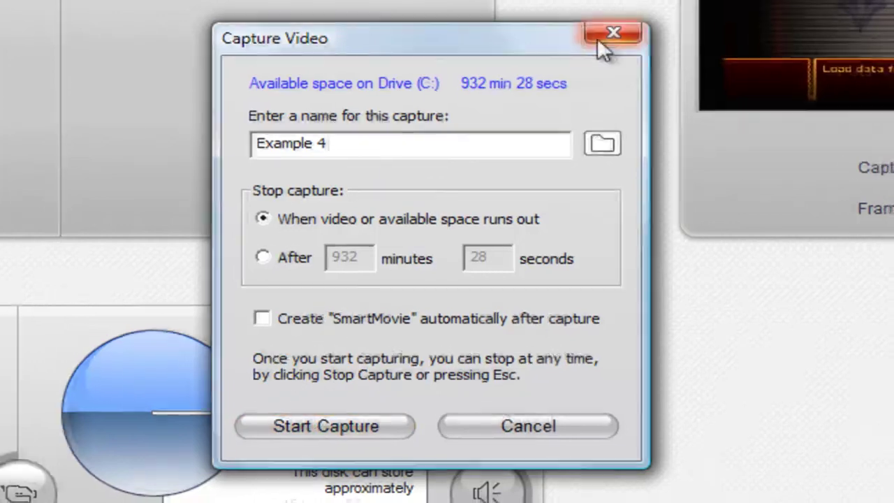
click(605, 35)
Step: Launch Audacity and place its window over the upper part of the Pinnacle Studio capture screen
click(835, 5)
double_click(25, 297)
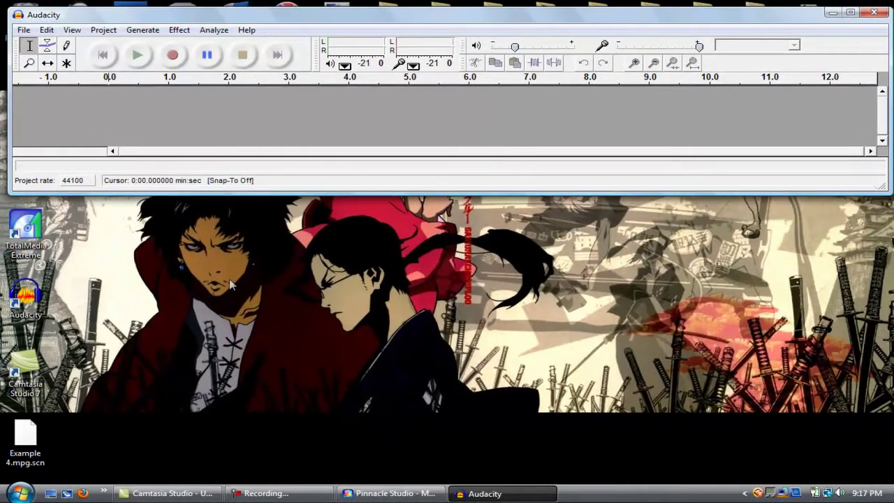
click(354, 495)
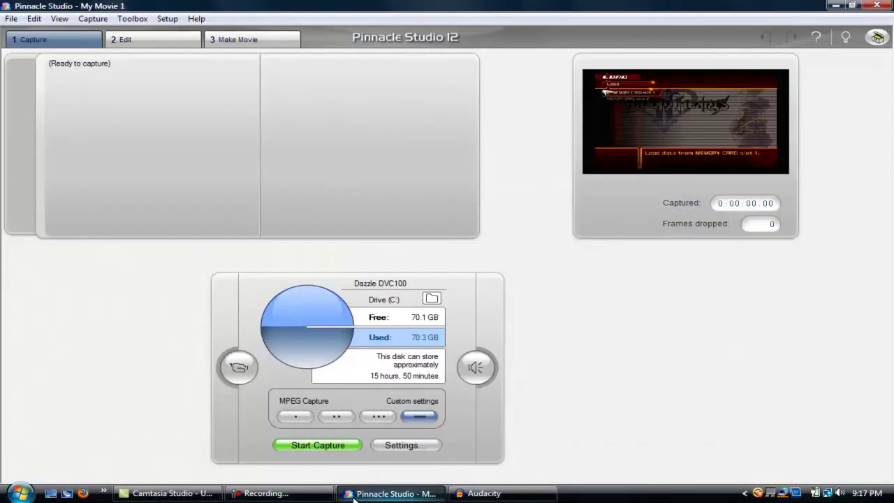
click(487, 493)
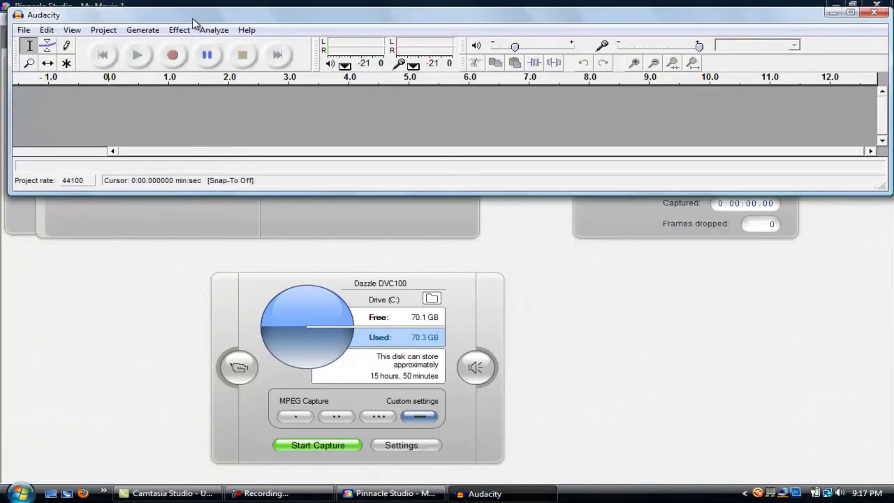
drag(194, 23, 185, 21)
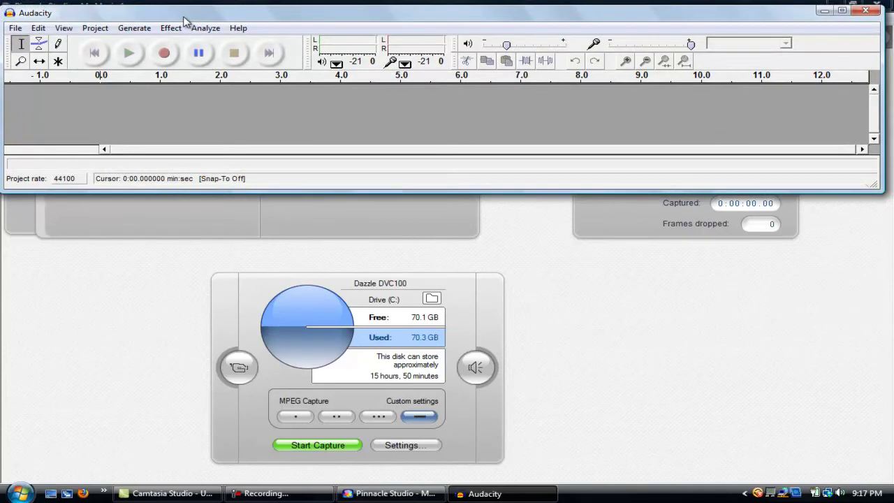
Step: Start recording audio in Audacity, and start the video capture in Pinnacle Studio under the name Video 1
click(162, 56)
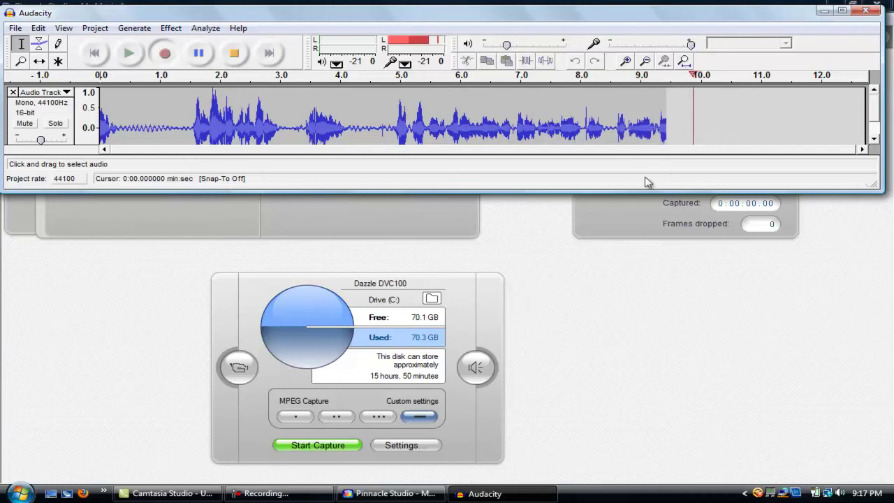
click(323, 444)
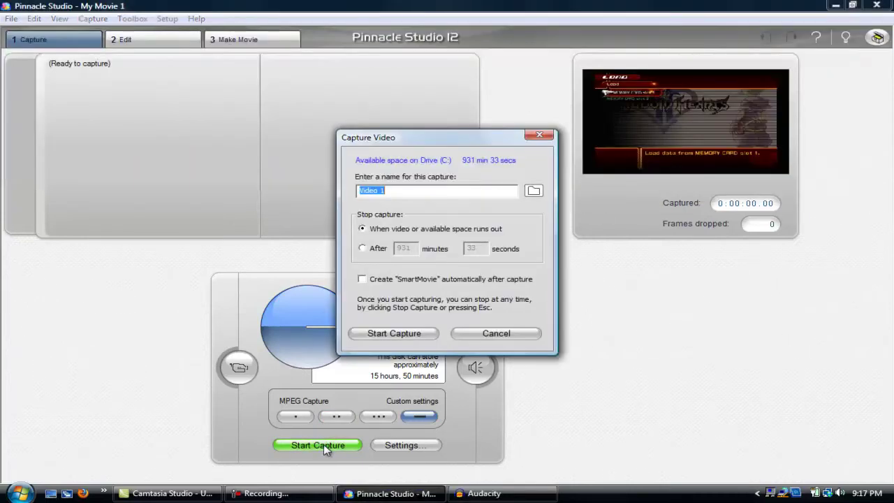
click(395, 334)
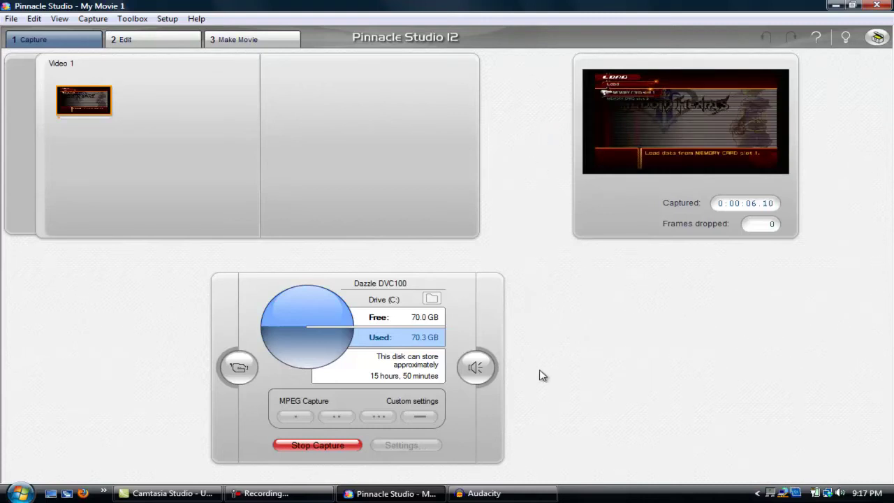
Step: Stop the video capture in Pinnacle Studio and stop the audio recording in Audacity
click(486, 493)
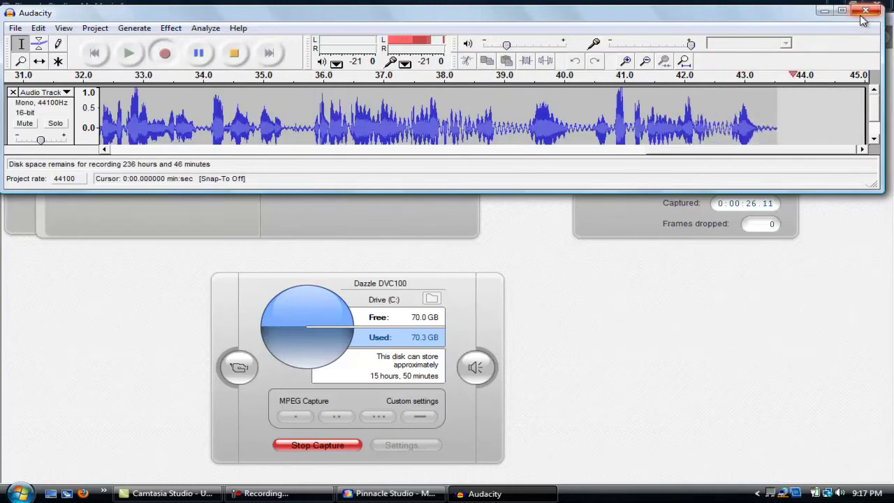
click(305, 443)
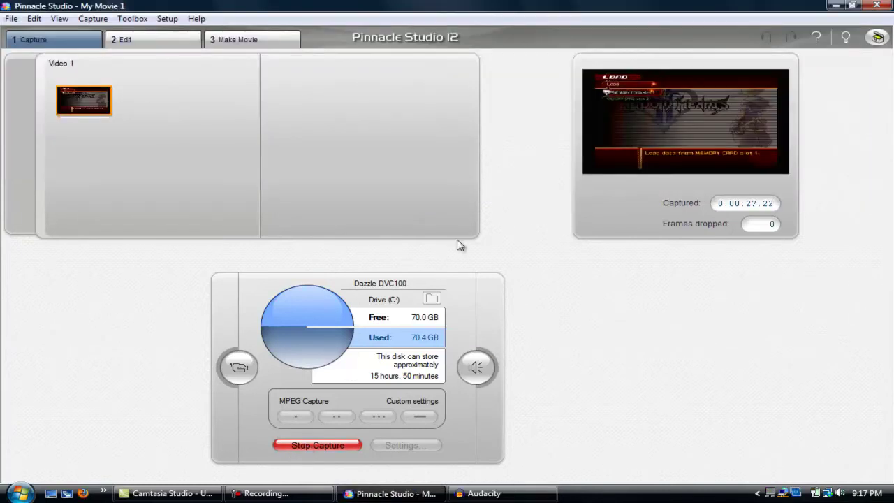
click(482, 493)
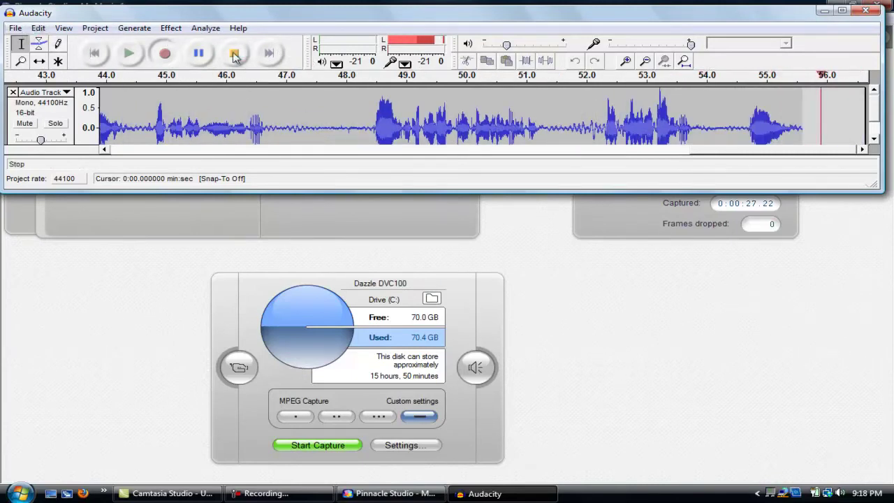
click(232, 56)
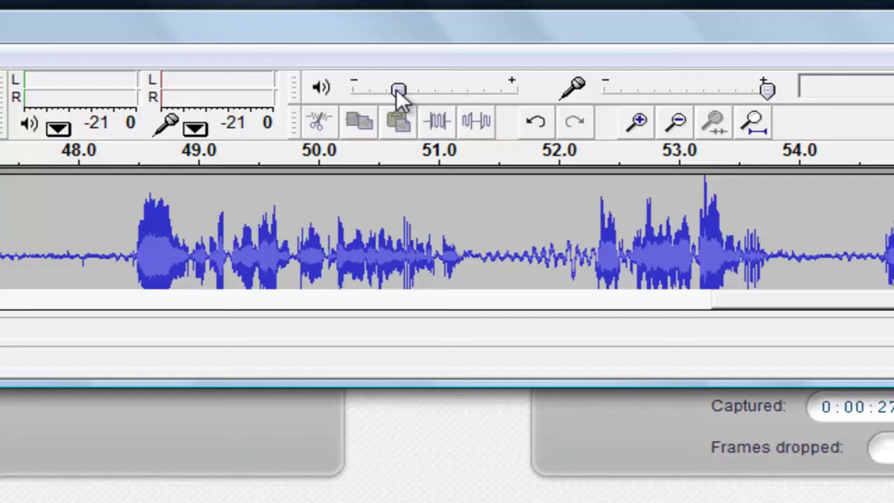
Step: Export the recorded audio to the Desktop as a WAV file named Kingdom Hearts 2 Audio
mouse_move(396, 90)
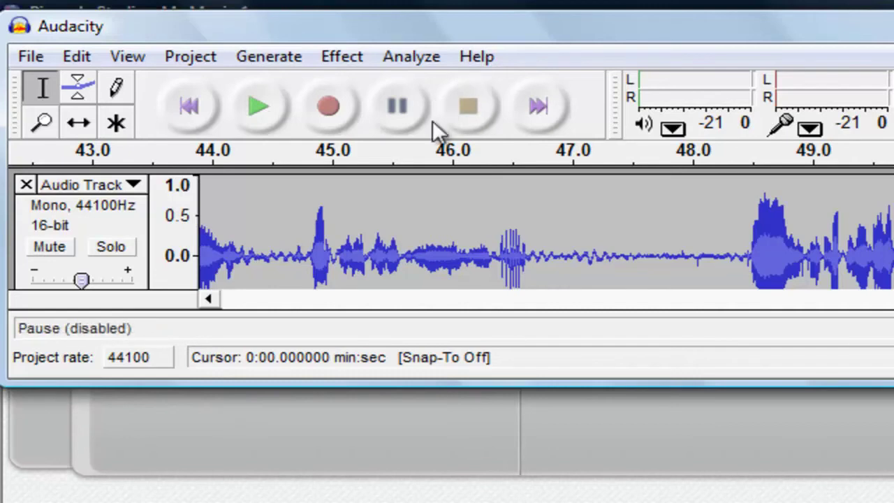
click(31, 55)
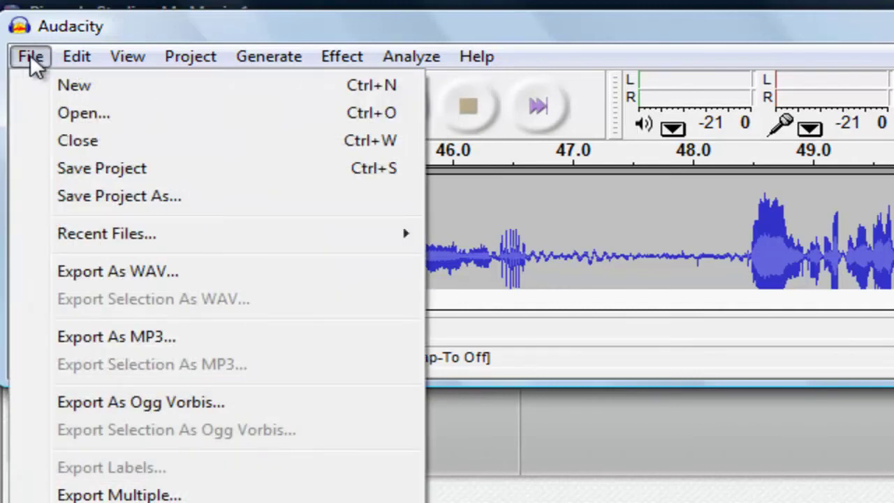
click(91, 269)
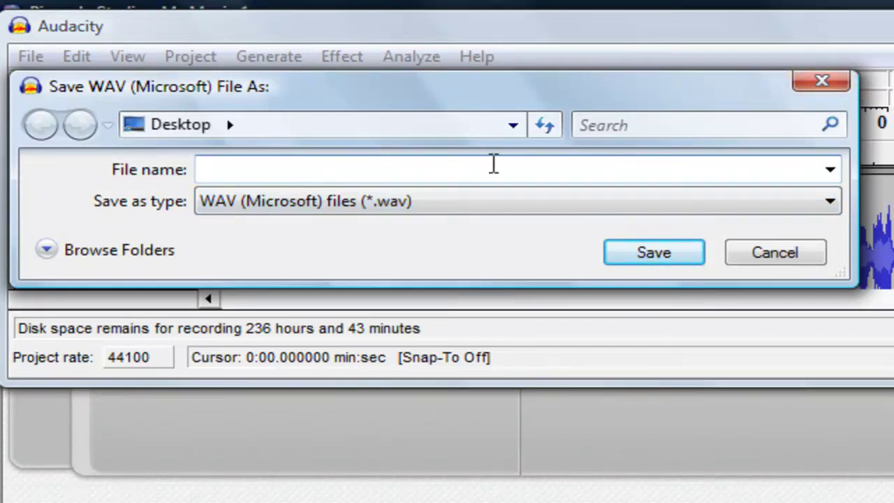
text(Kingdom Hearts )
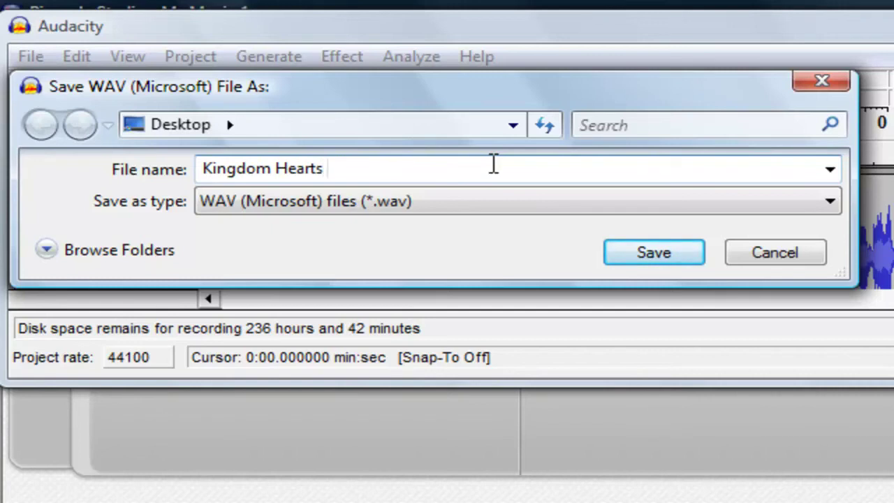
text(2 file)
key(BackSpace)
text(Audio)
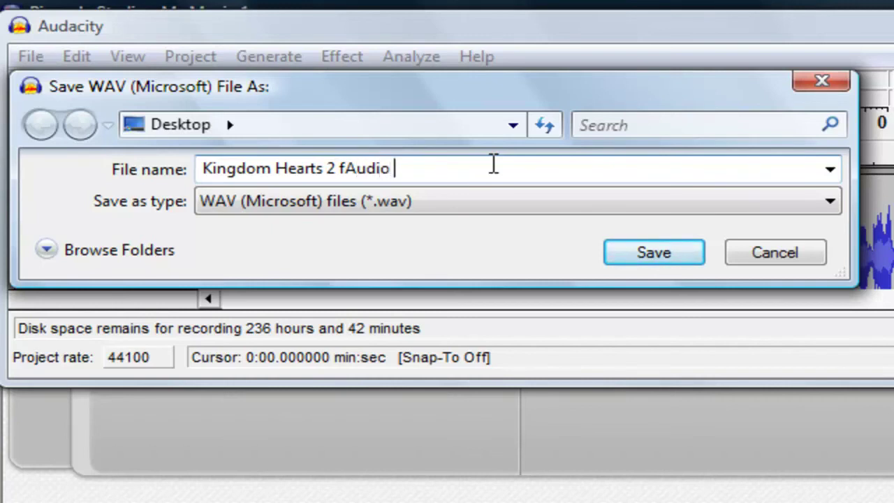
click(345, 168)
key(BackSpace)
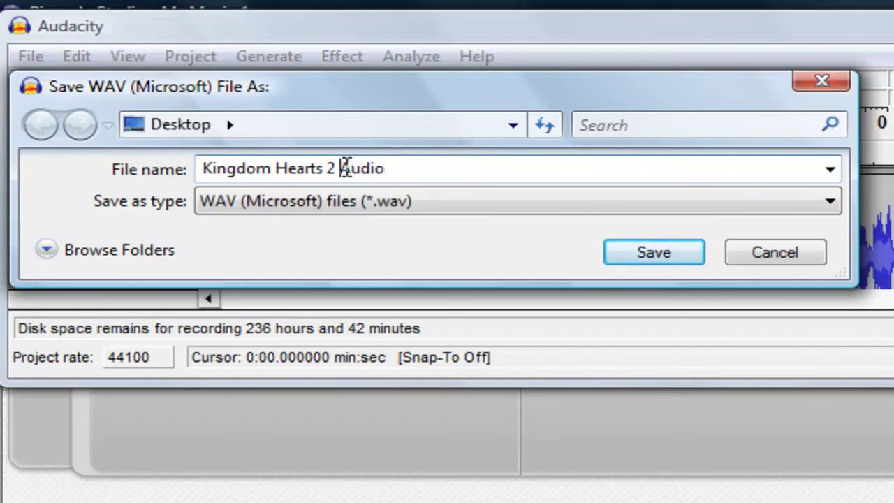
click(649, 253)
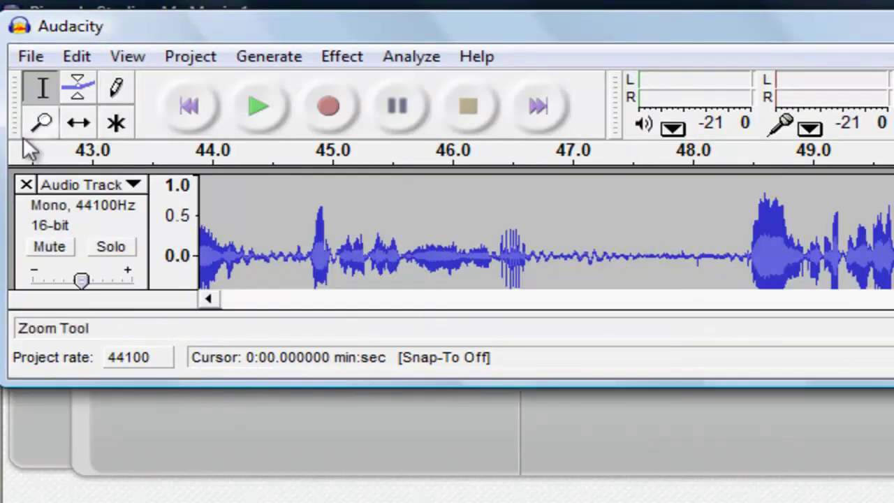
Step: Close Audacity without saving the project changes, and close Pinnacle Studio
click(37, 58)
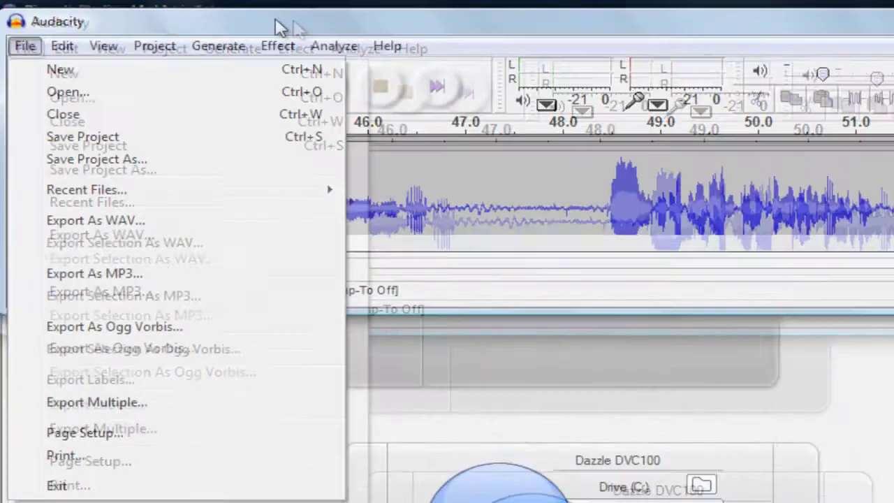
key(Escape)
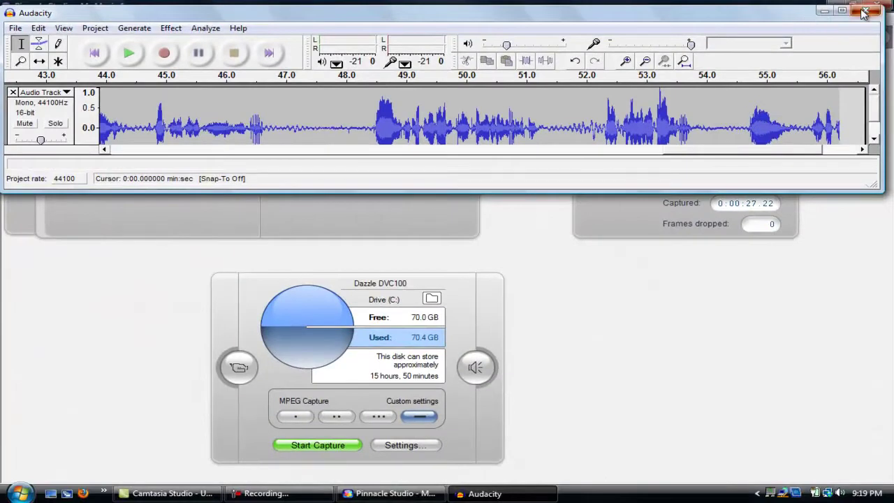
click(864, 12)
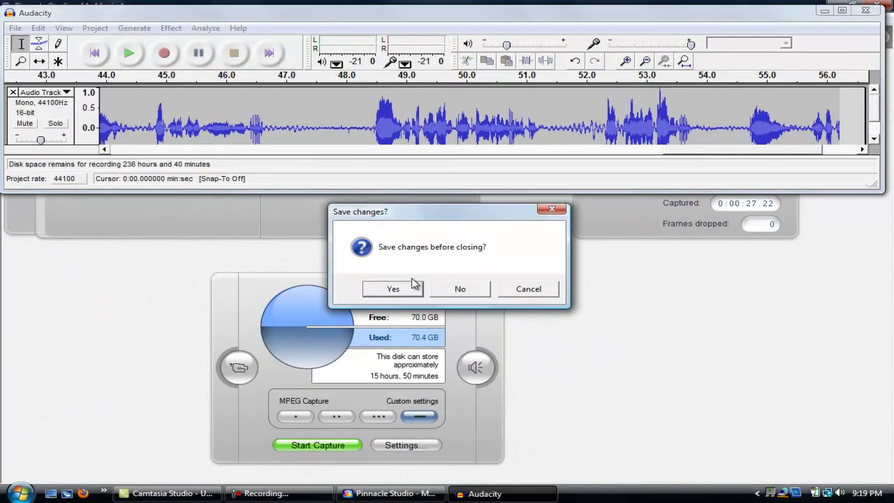
click(459, 288)
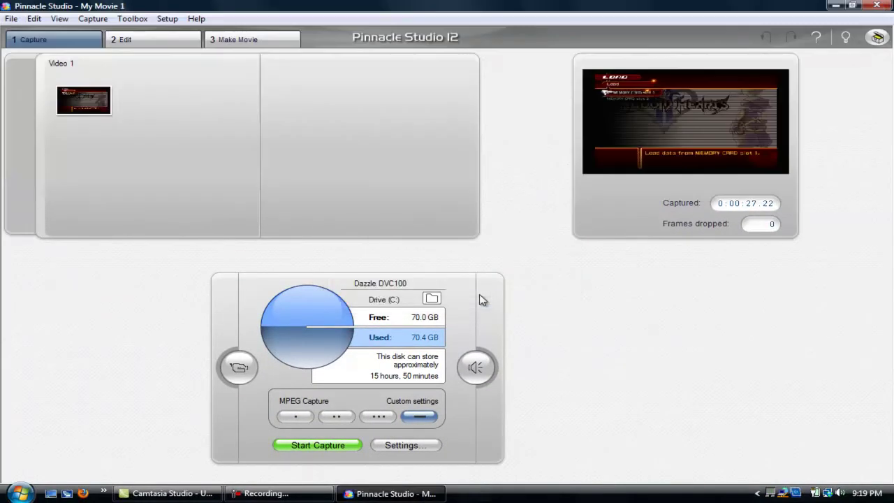
click(886, 7)
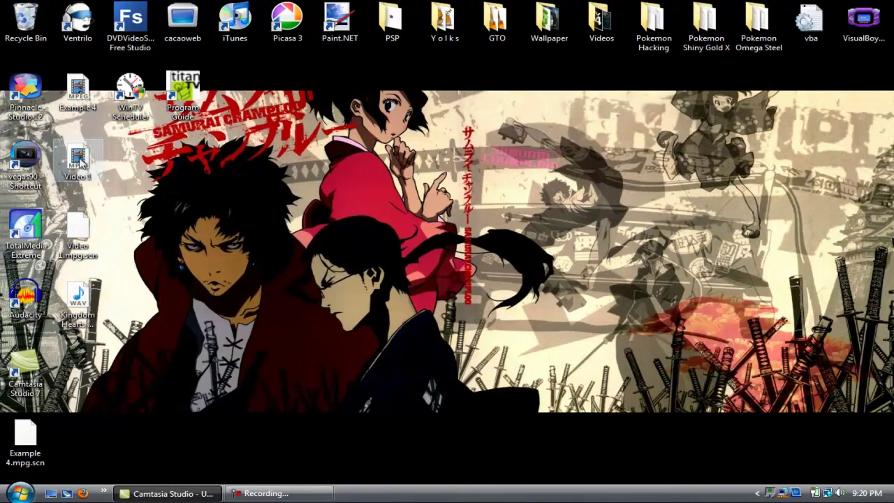
Step: Group the Kingdom Hearts 2 Audio and Example 4 files mid-desktop, and move Video 1 and Video 1.mpg.scn to the Recycle Bin
drag(77, 297, 358, 201)
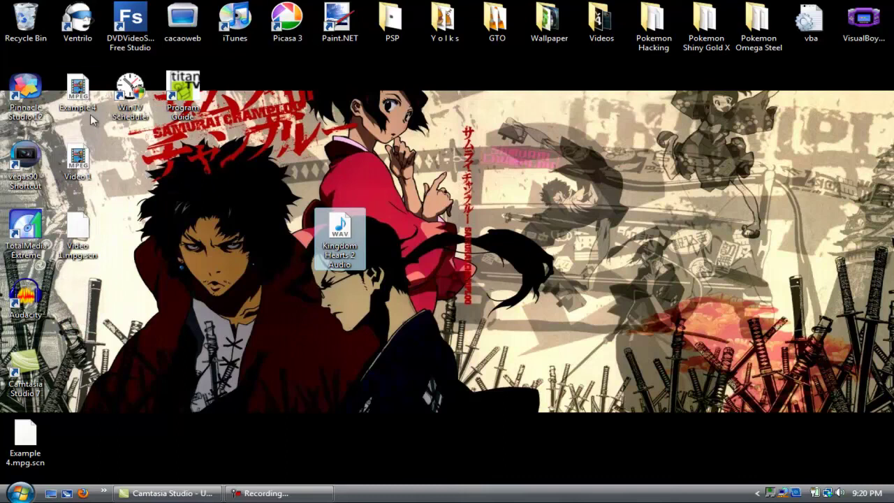
drag(77, 87, 342, 165)
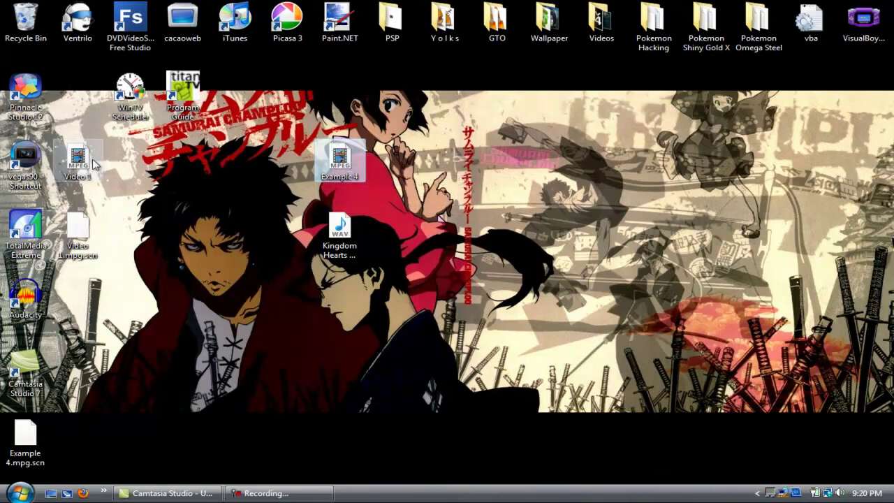
drag(77, 120, 70, 273)
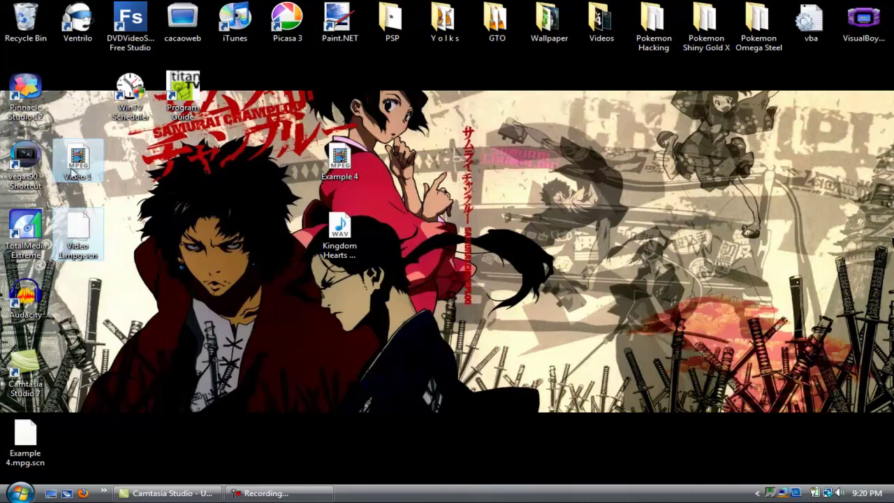
drag(19, 28, 21, 29)
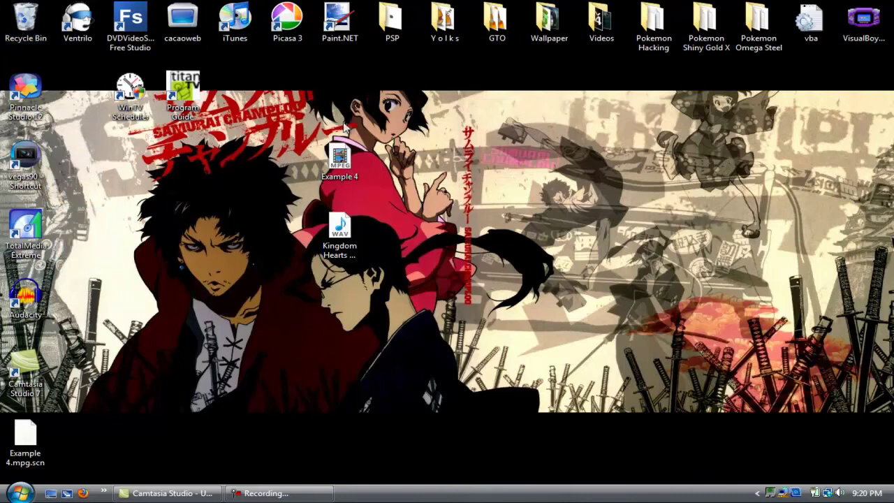